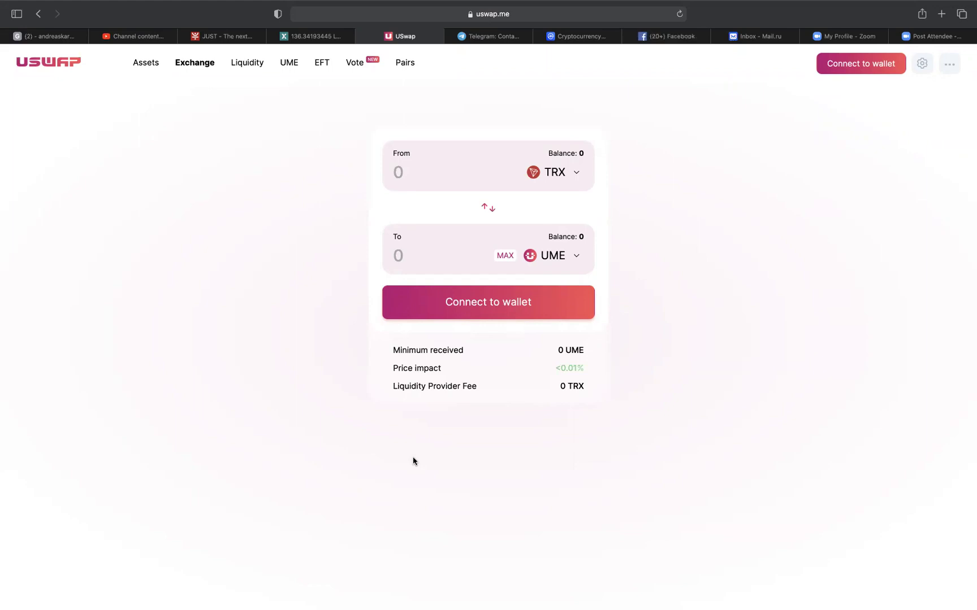
- On JUST's Cross-chain Tokens page, view the BTC, ETH and then LTC reserve details
click(225, 36)
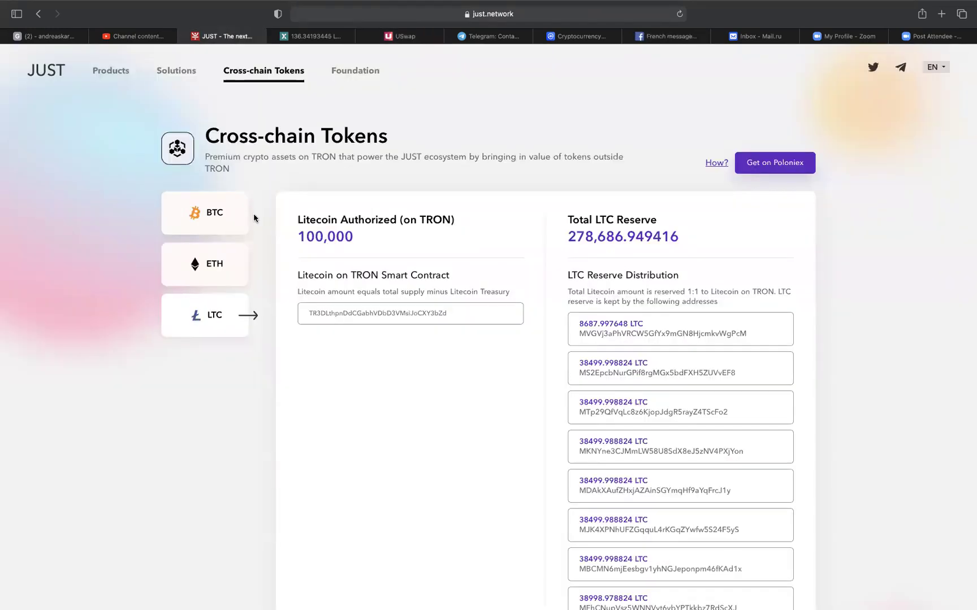
click(240, 219)
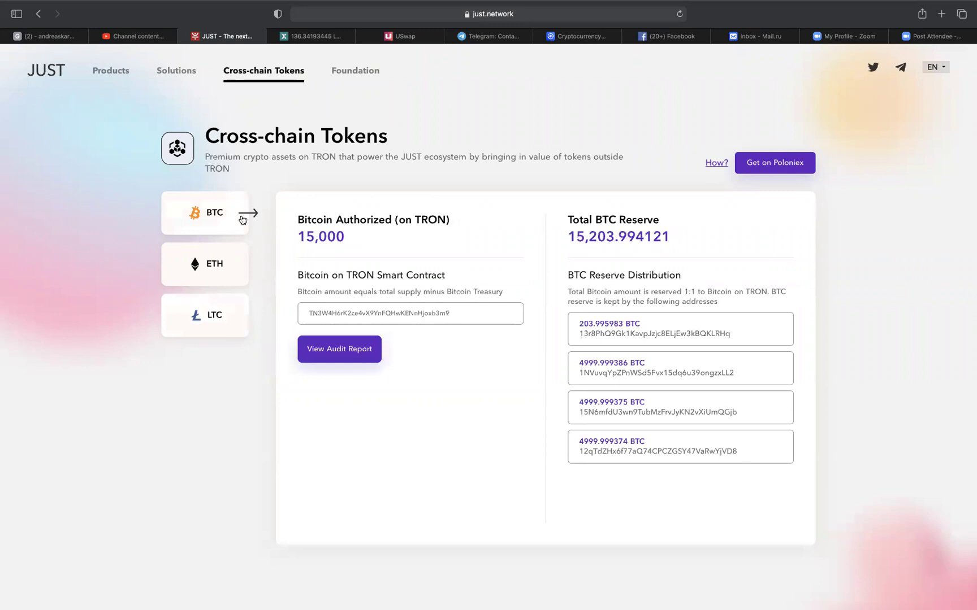
click(216, 265)
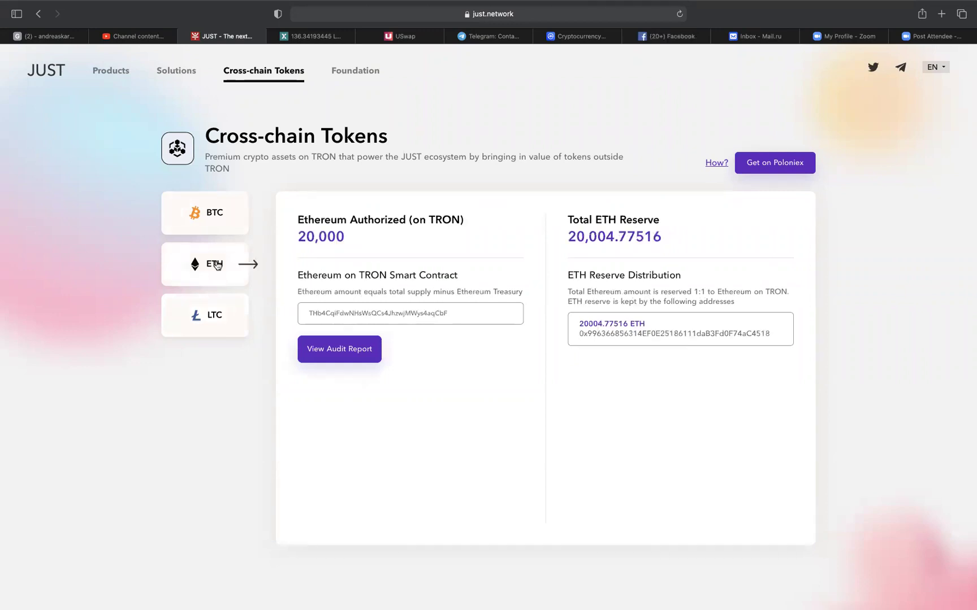
click(212, 321)
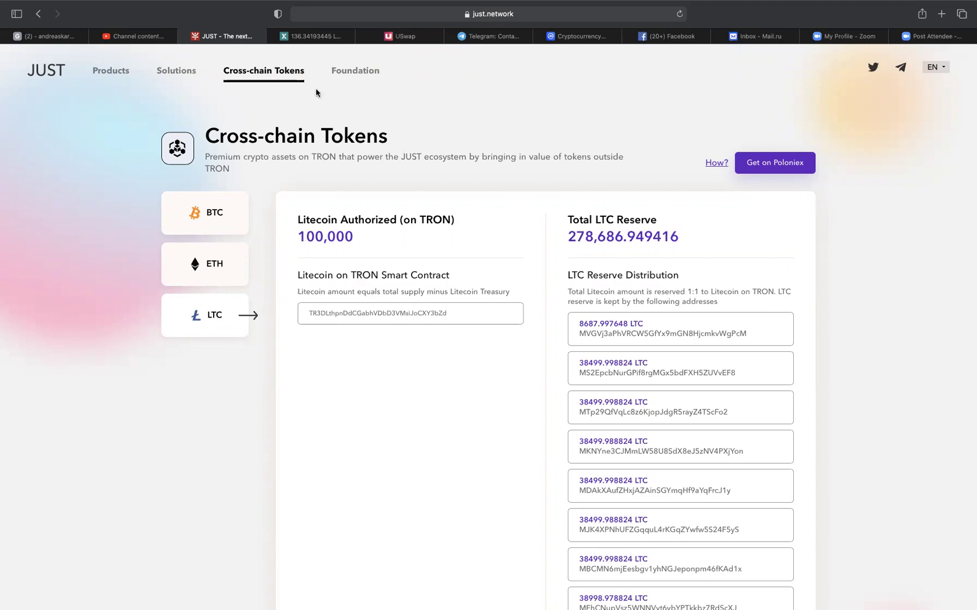
- Switch to Poloniex's LTC/USDT trading page
click(305, 33)
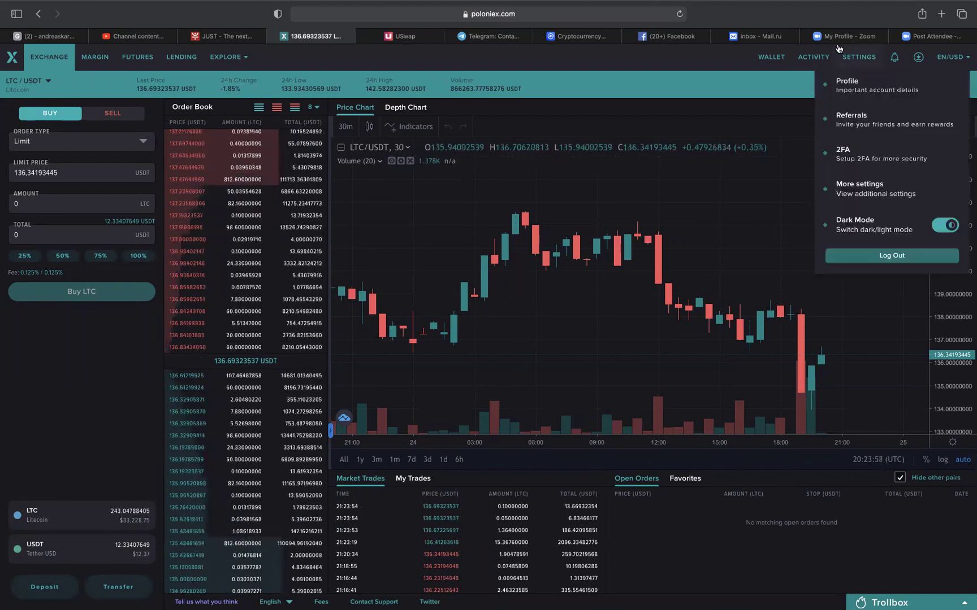
- Open the wallet balances and browse Litecoin's deposit details from the deposit asset list
click(771, 67)
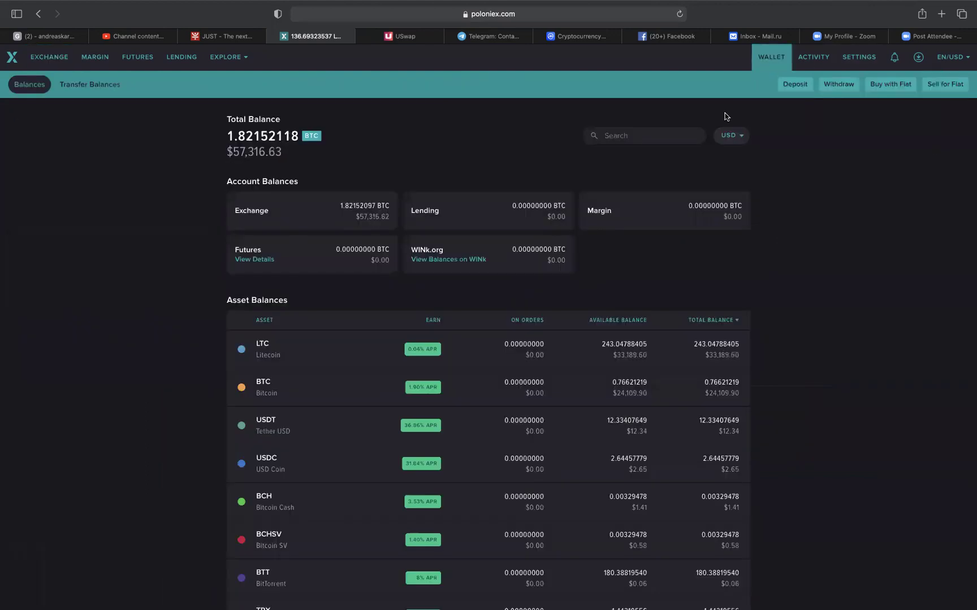
click(797, 86)
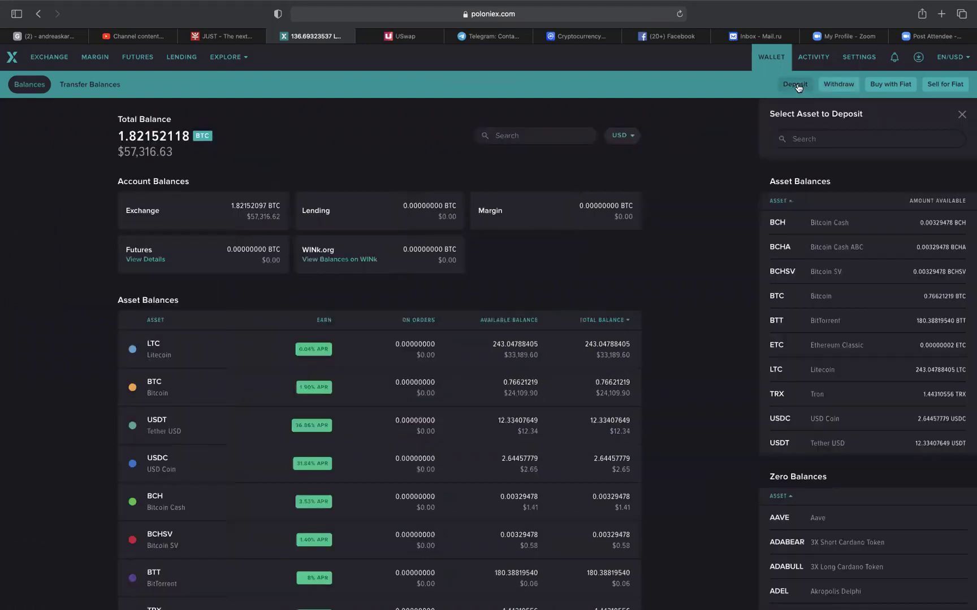
text(l)
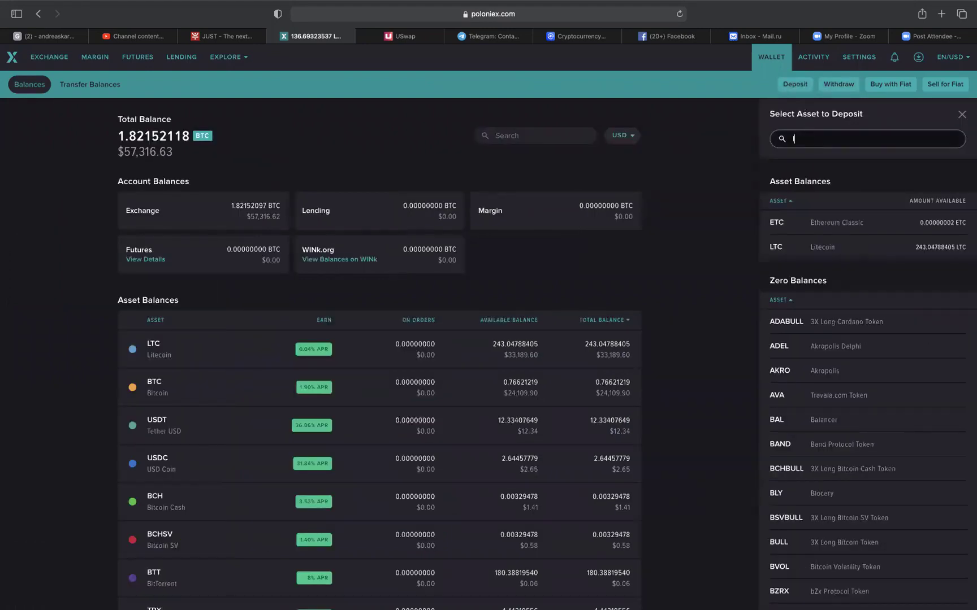
text(tc)
click(784, 229)
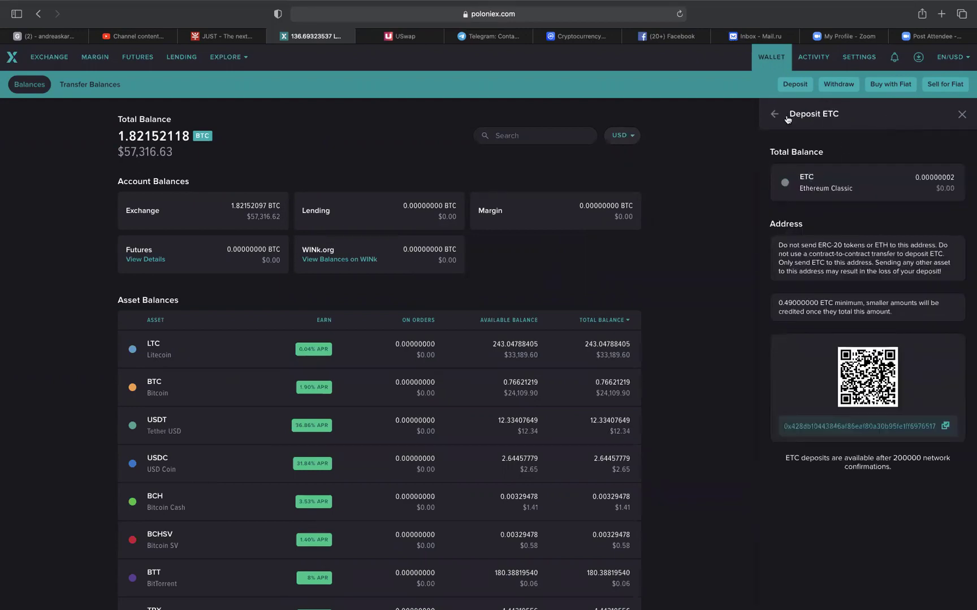
click(775, 114)
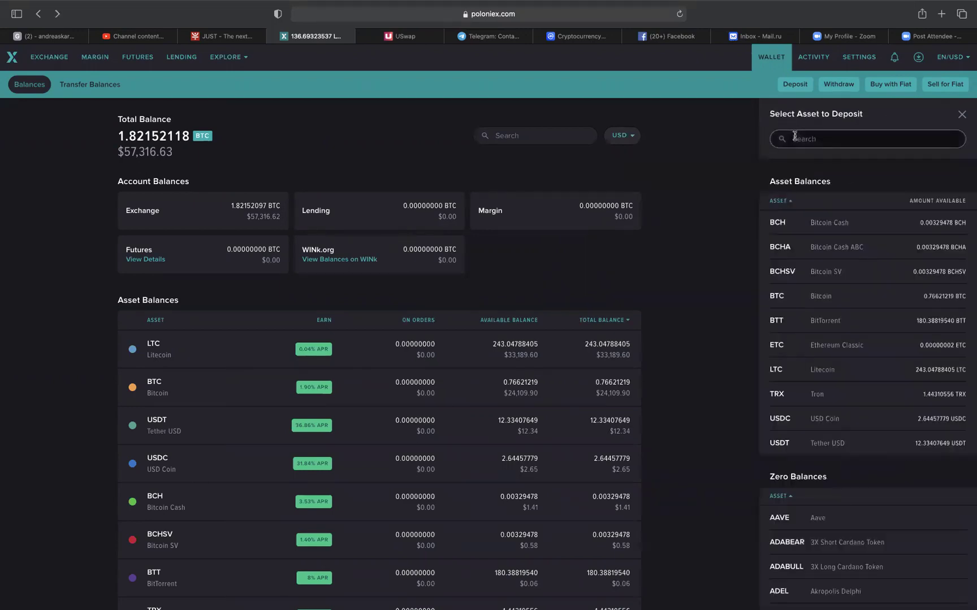
text(ltc)
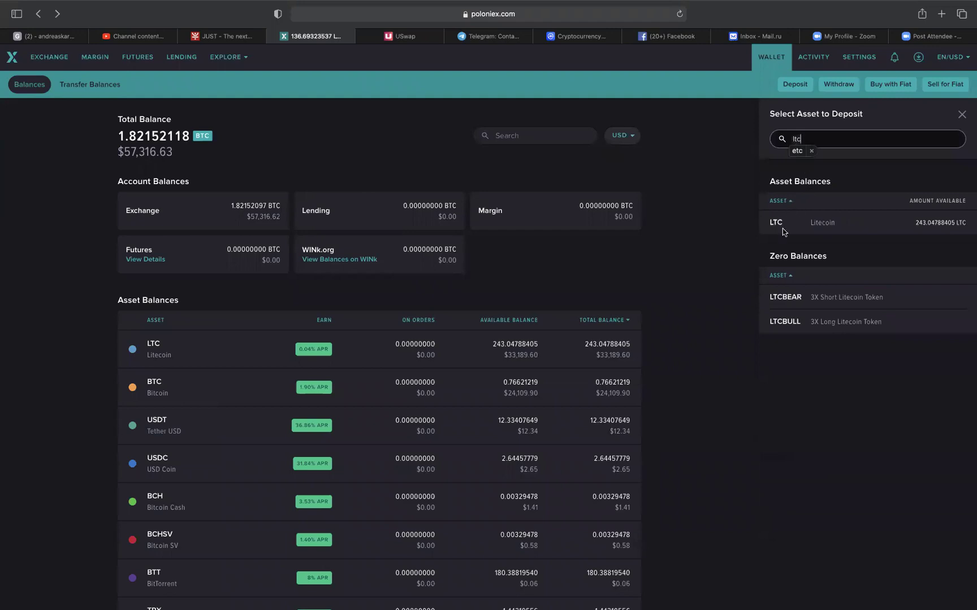
click(779, 226)
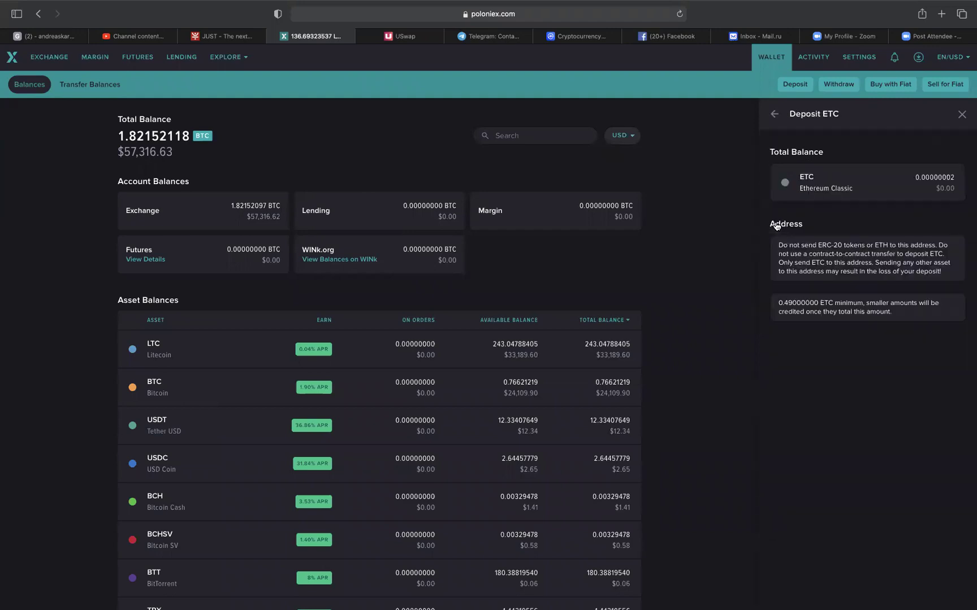
click(774, 114)
- Search the deposit asset list, picking a result and reselecting the search text
click(851, 132)
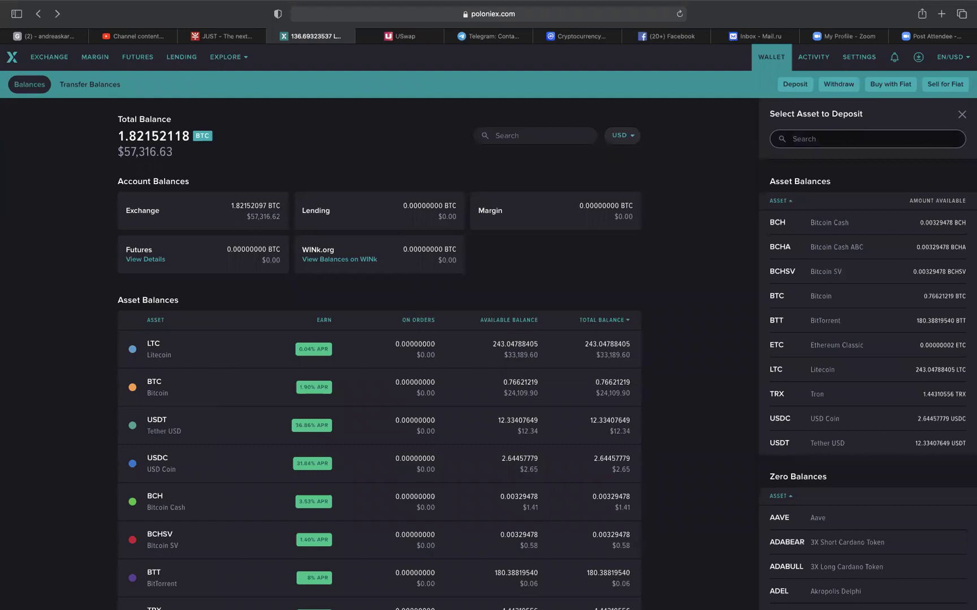
text(ltc)
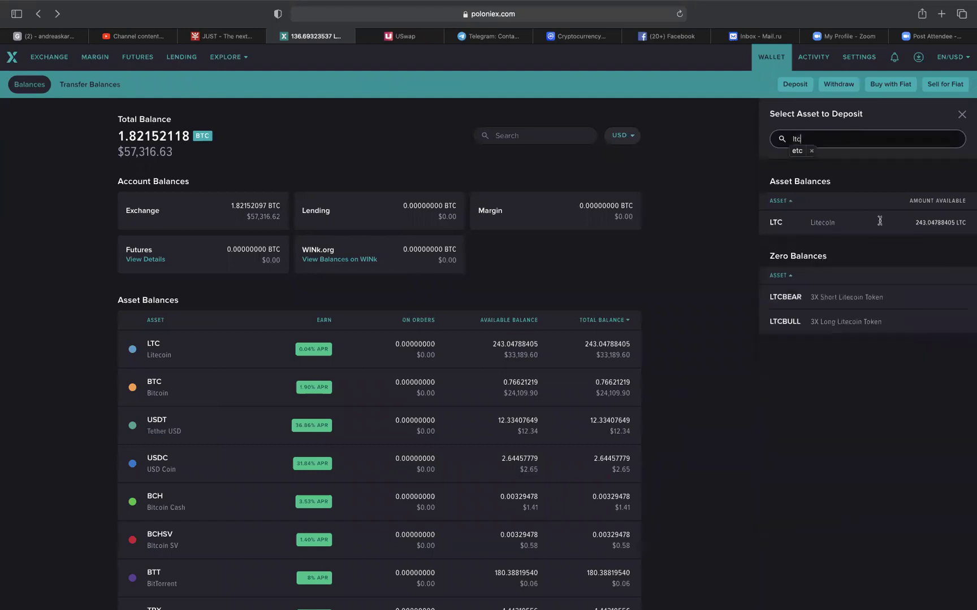
key(Down)
key(Return)
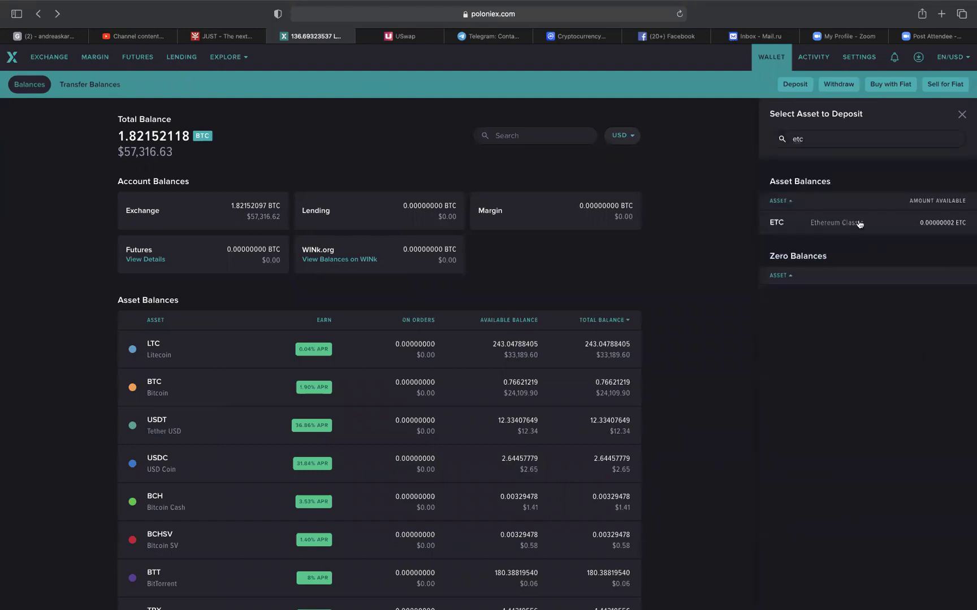
click(796, 139)
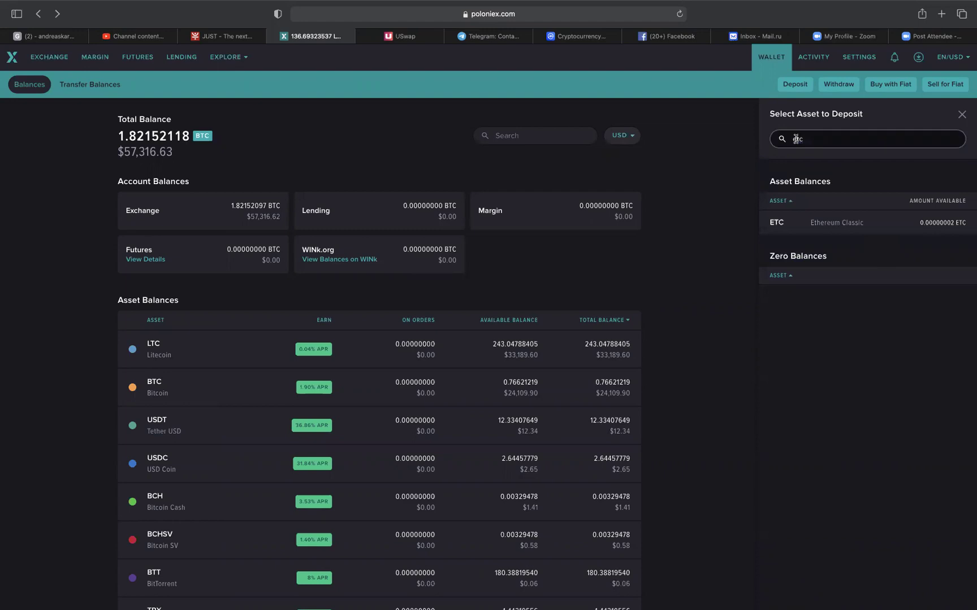
double_click(795, 139)
text(ltc)
- View Litecoin's Litecoin-network deposit address, then bring up the withdrawable assets list
click(781, 231)
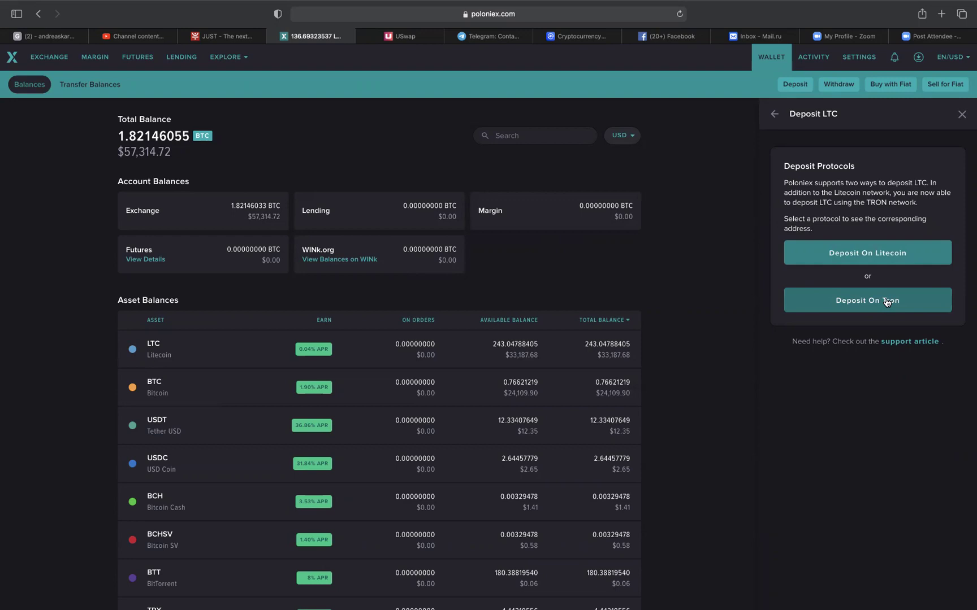
click(888, 256)
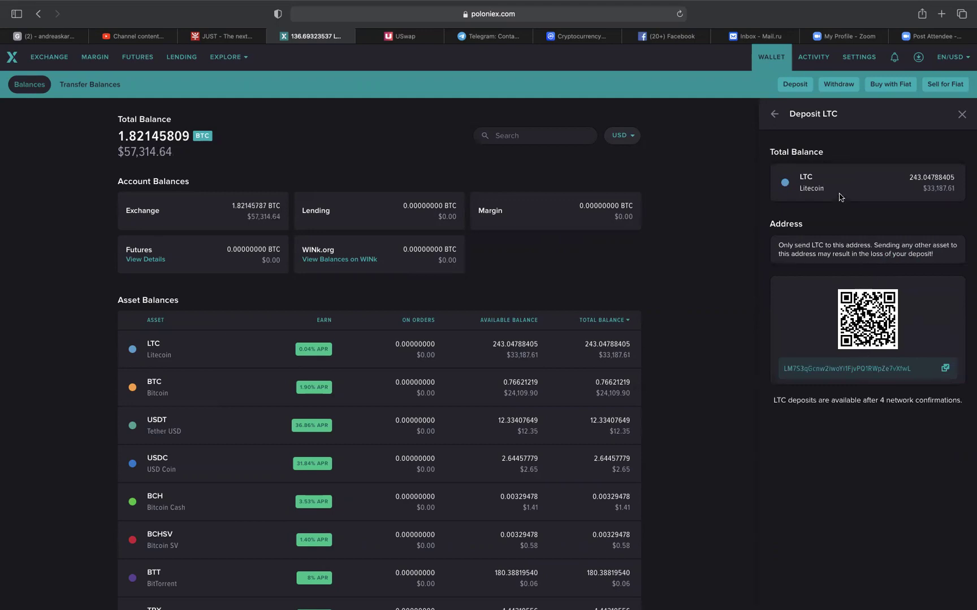
click(775, 116)
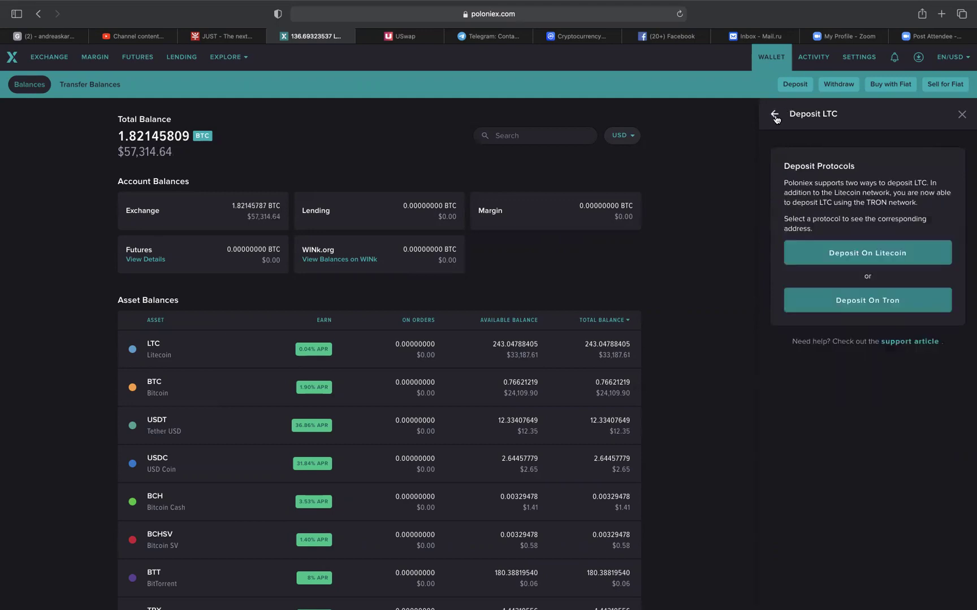
click(844, 88)
- Search withdrawable assets for 'ltc', fix a typo, and open the Withdraw LTC form
click(833, 139)
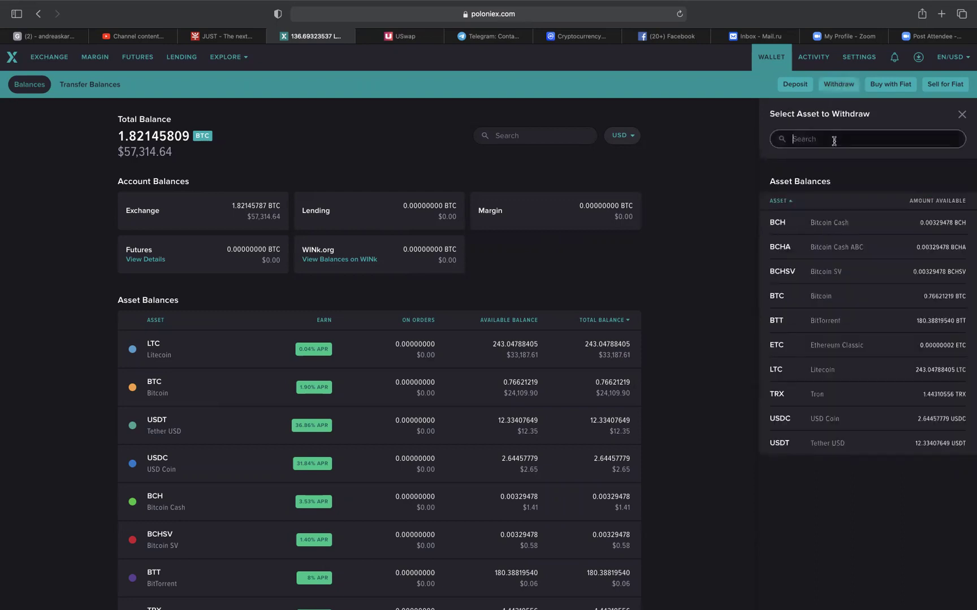
text(l)
text(tc)
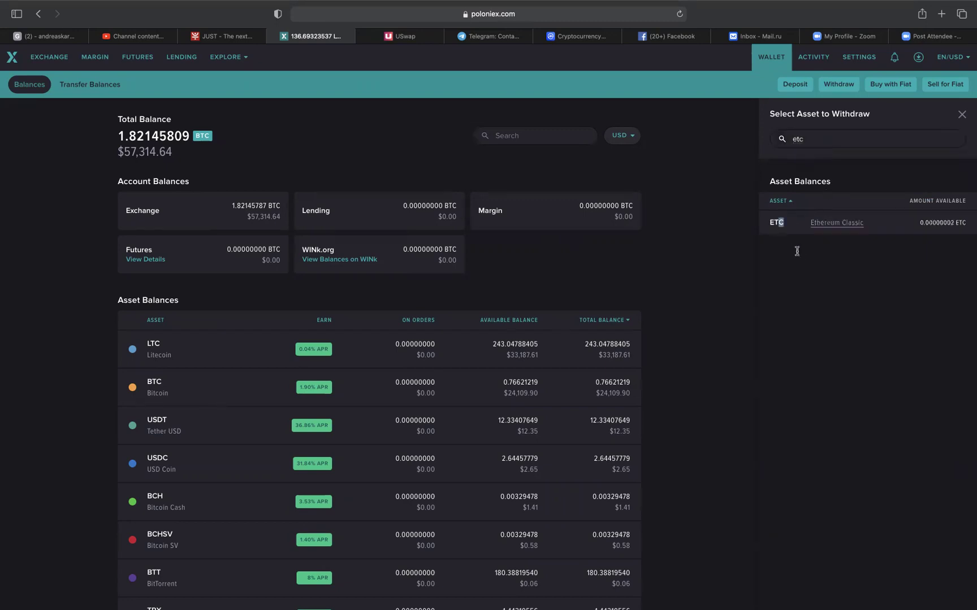
click(790, 141)
key(BackSpace)
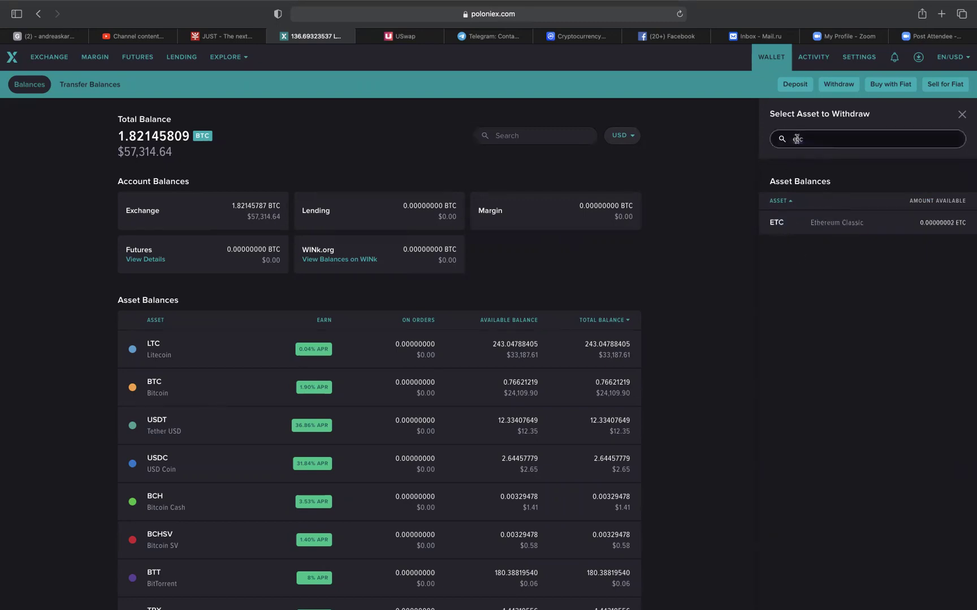
text(l)
click(781, 224)
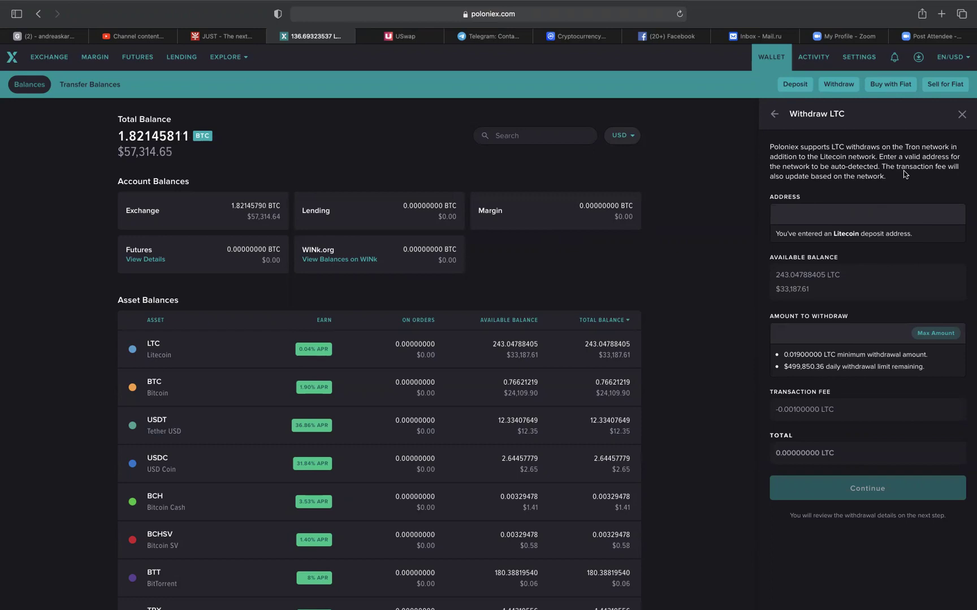
- Request a 10 LTC withdrawal to the pasted Tron wallet address
click(851, 214)
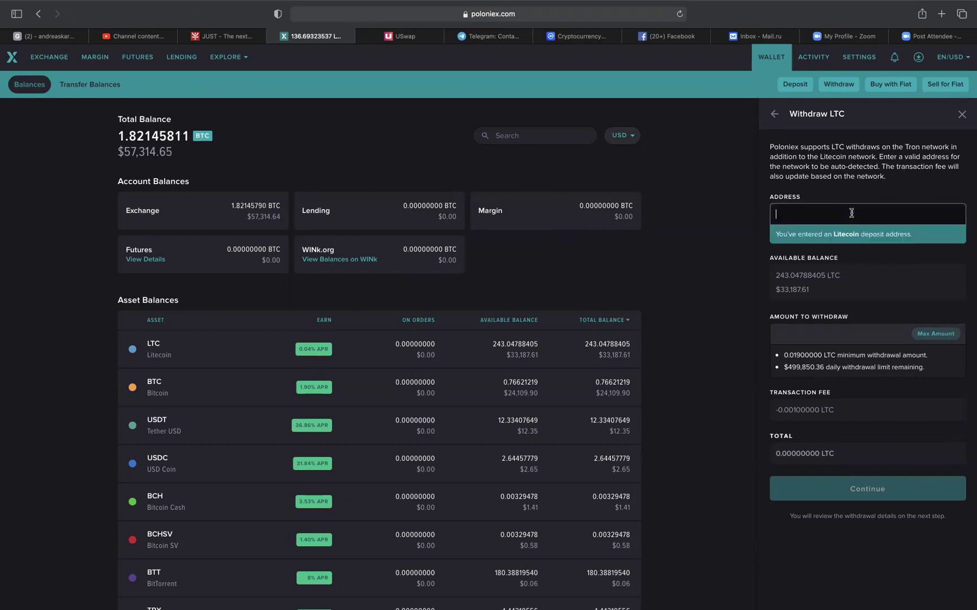
key(cmd+v)
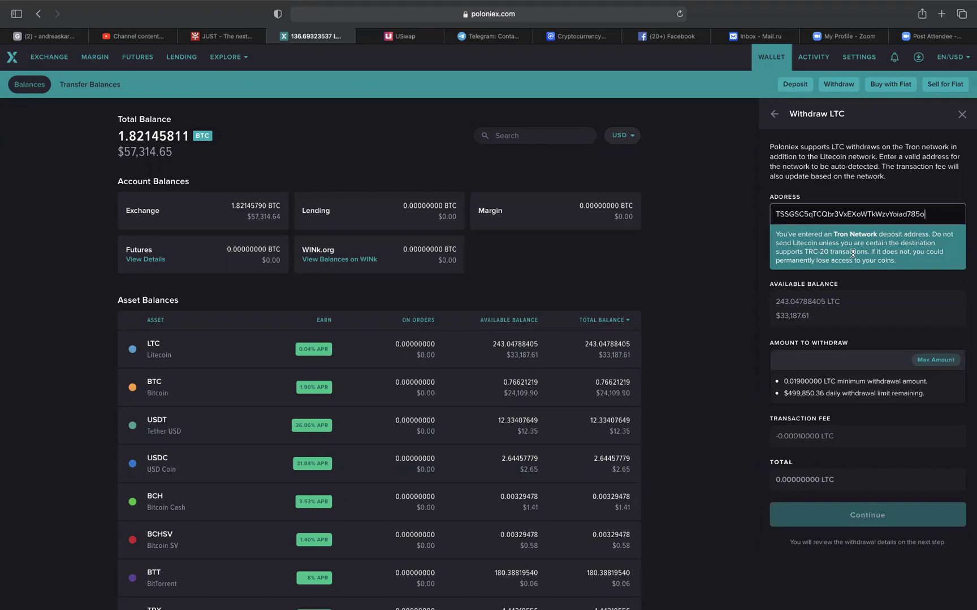
click(848, 362)
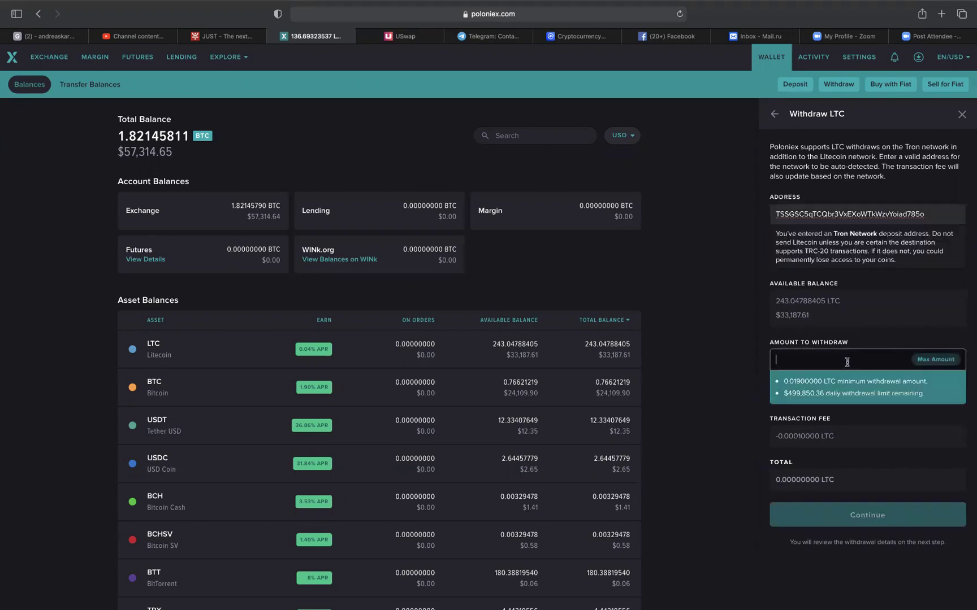
text(10)
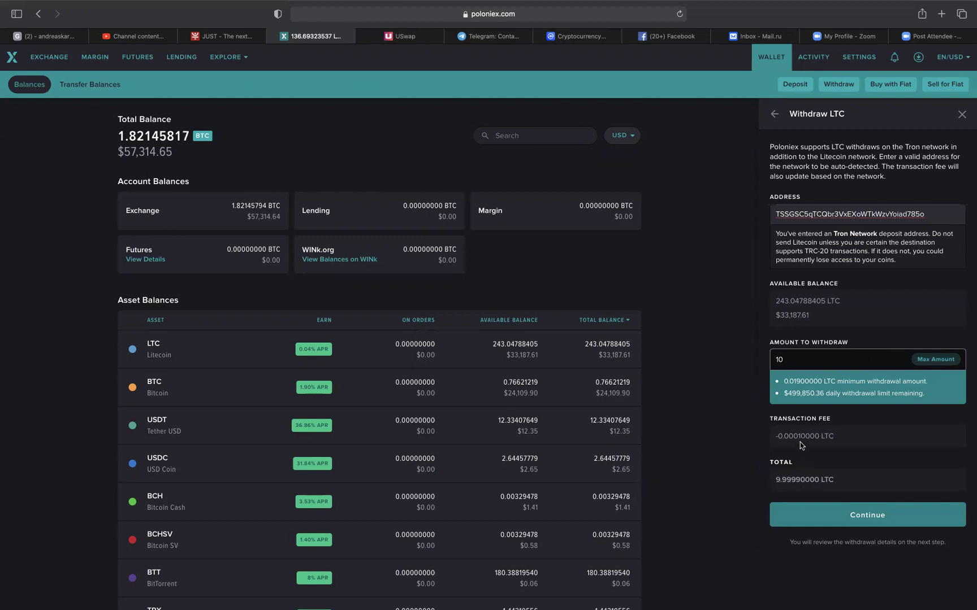
click(868, 518)
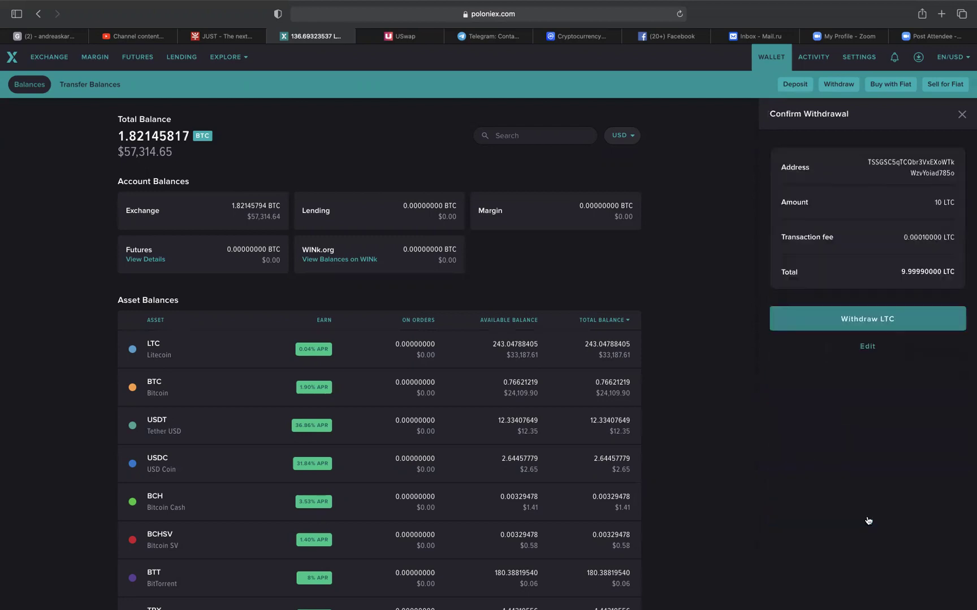
click(879, 328)
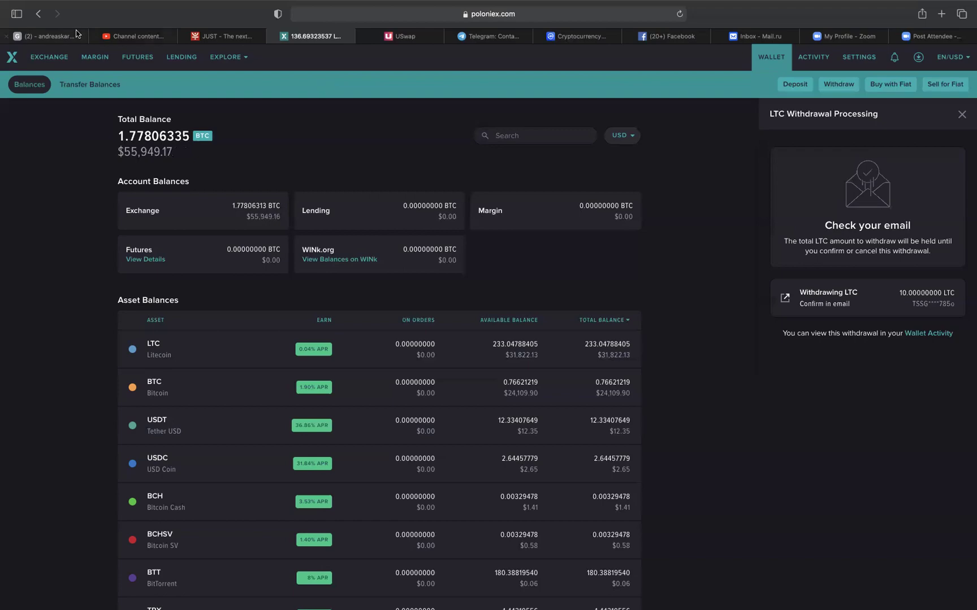
- Open the Poloniex Withdrawal Confirmation email from Gmail's Updates category
click(54, 38)
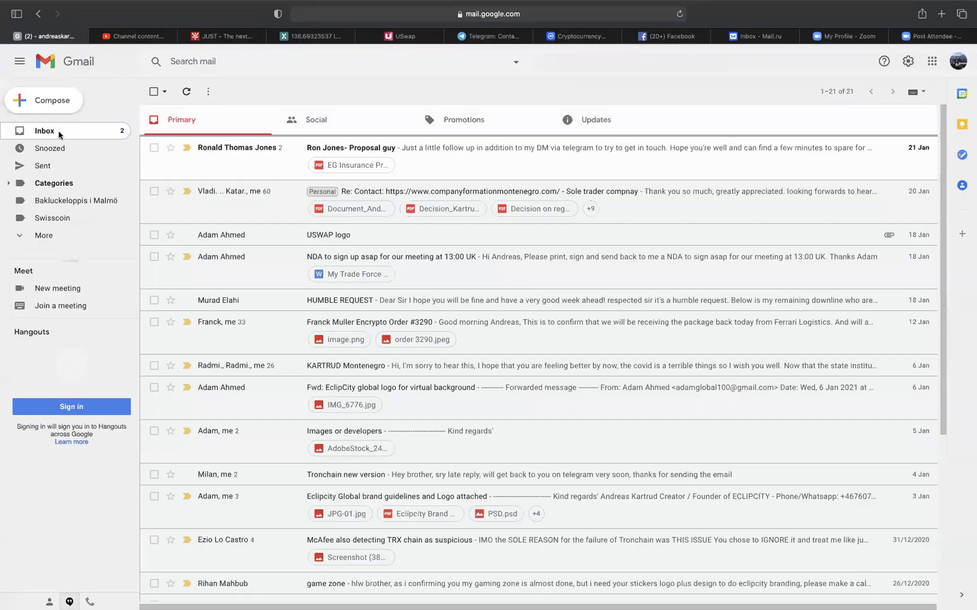
click(607, 122)
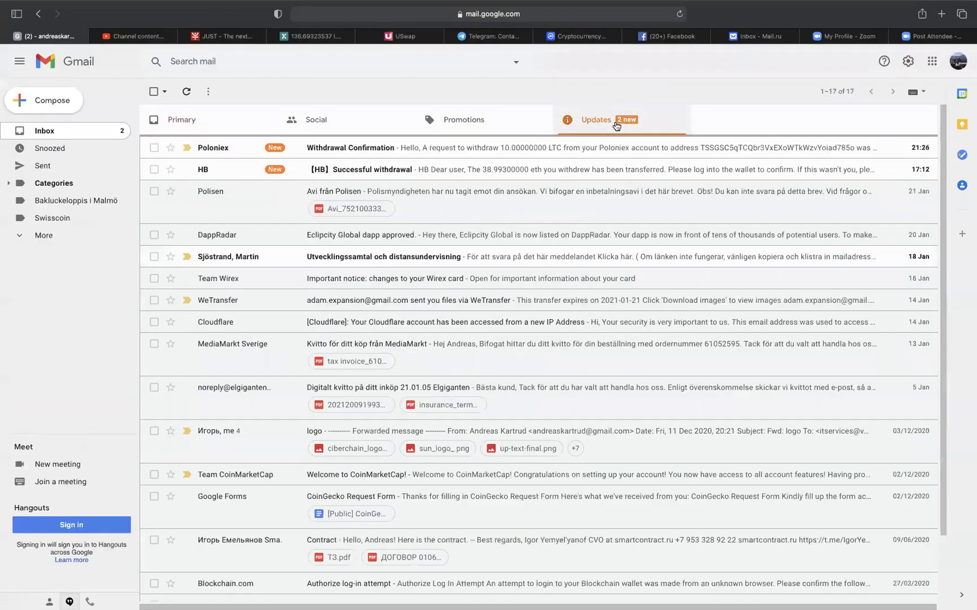
click(430, 150)
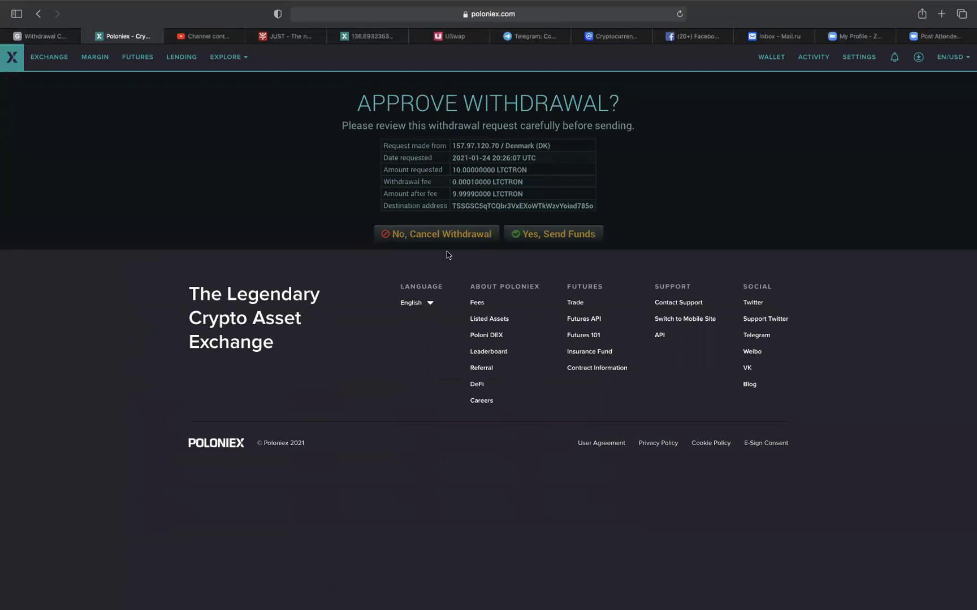
- Review the 10 LTCTRON withdrawal details and approve sending the funds
drag(528, 170, 497, 170)
click(618, 175)
click(573, 236)
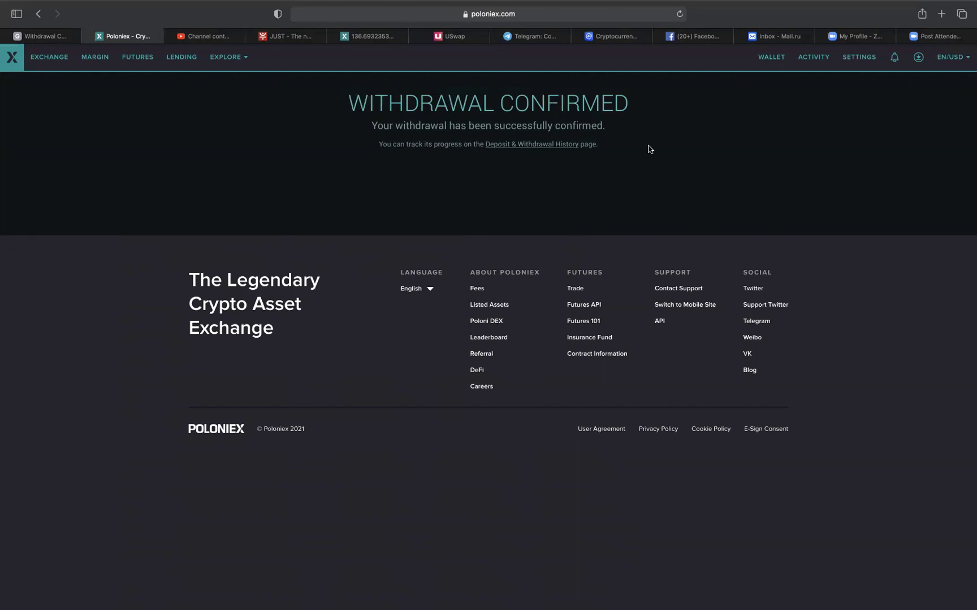
- Go to Poloniex's EXCHANGE view from the withdrawal confirmation page
click(59, 60)
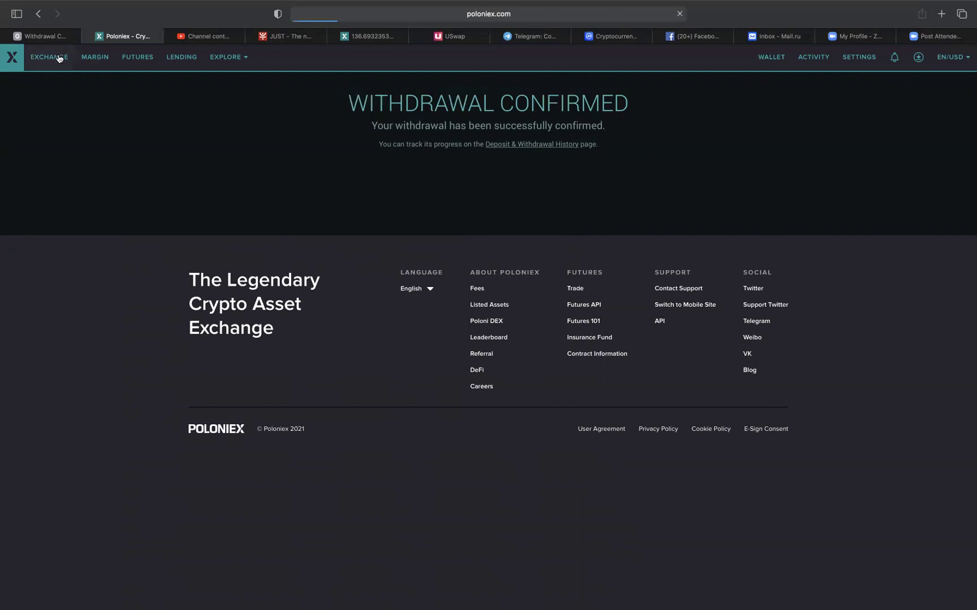